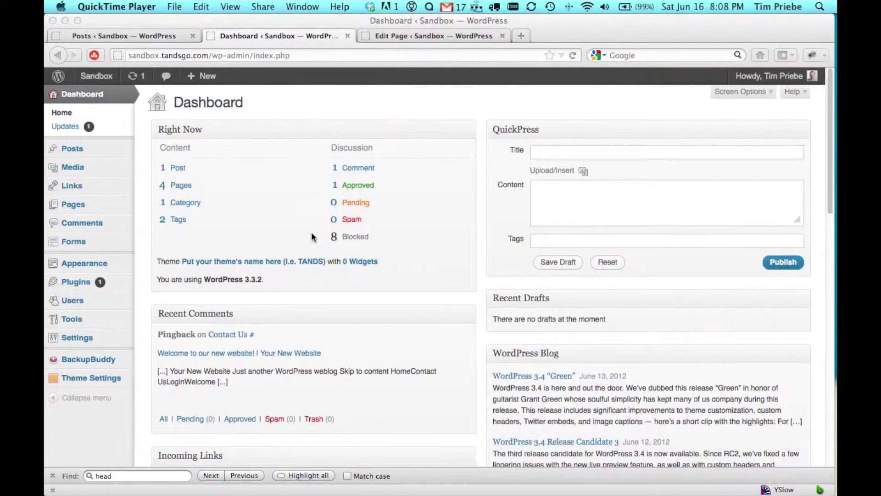
# - Open the WP-Table Reloaded List of Tables, which shows only the T&S Staff table
pyautogui.click(277, 315)
pyautogui.moveTo(92, 324)
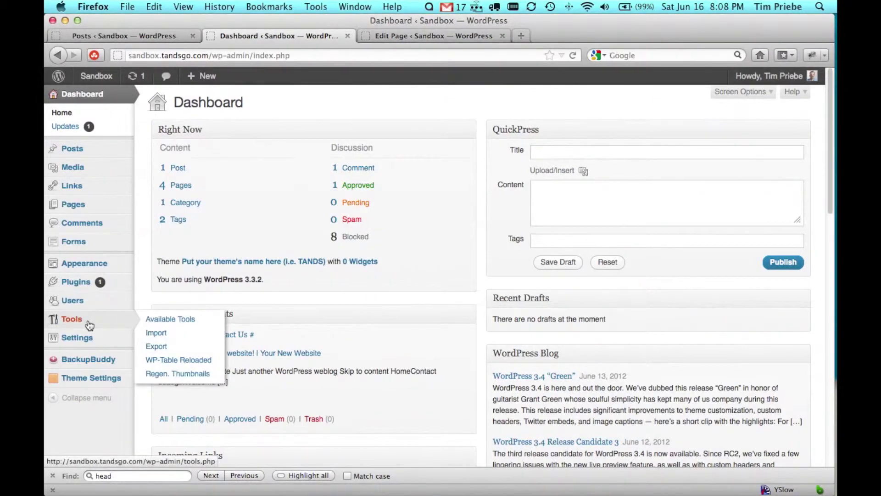
pyautogui.click(182, 362)
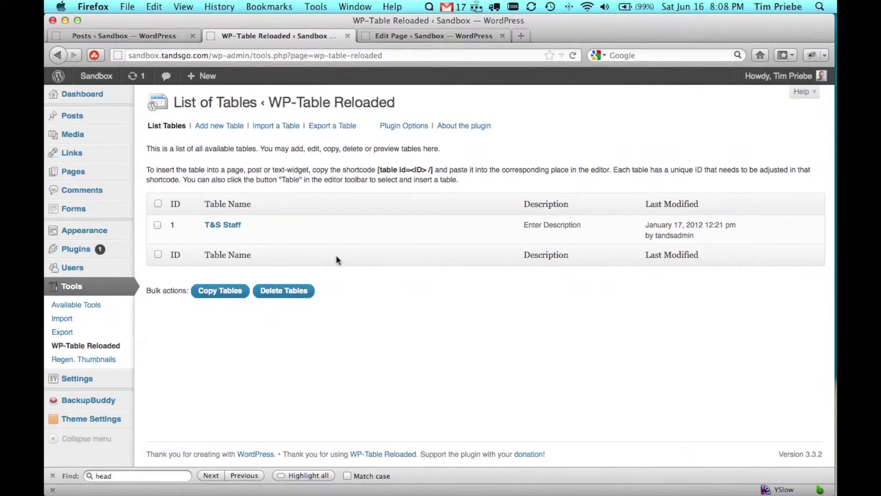
pyautogui.moveTo(340, 242)
# - Add a new table named 'Test table' with 3 rows and 3 columns
pyautogui.click(213, 127)
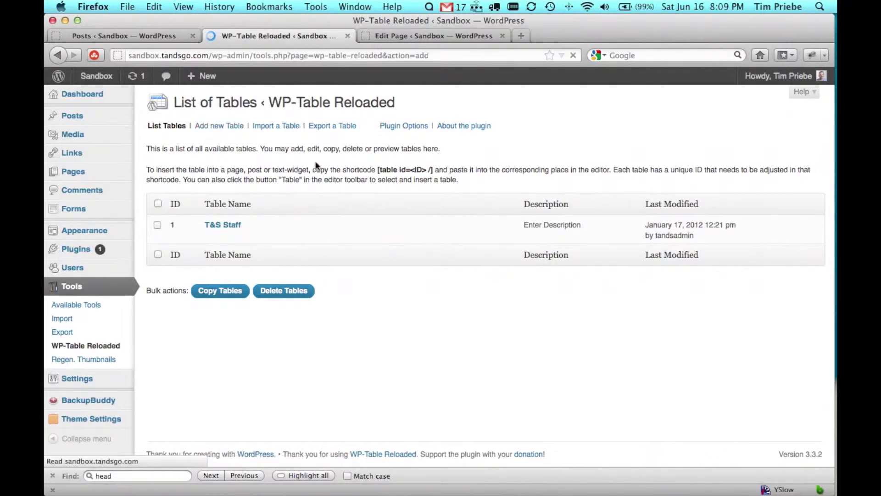
pyautogui.click(356, 184)
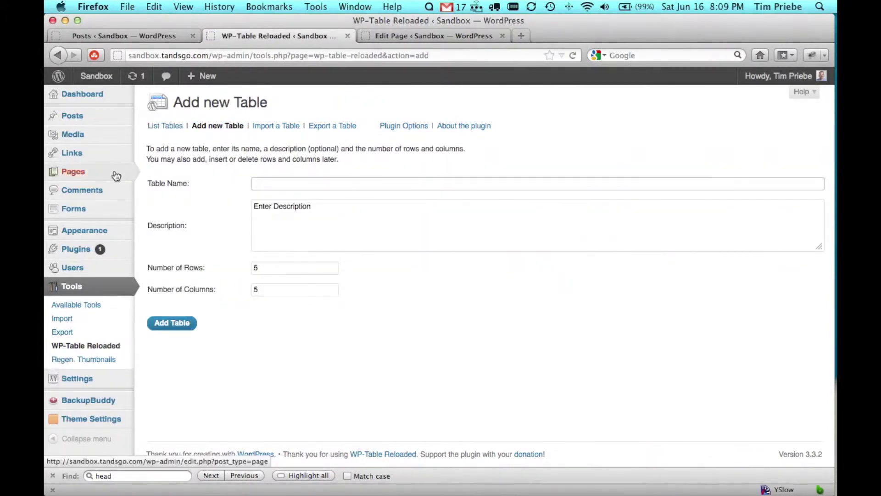
pyautogui.write('Test table')
pyautogui.press('Tab')
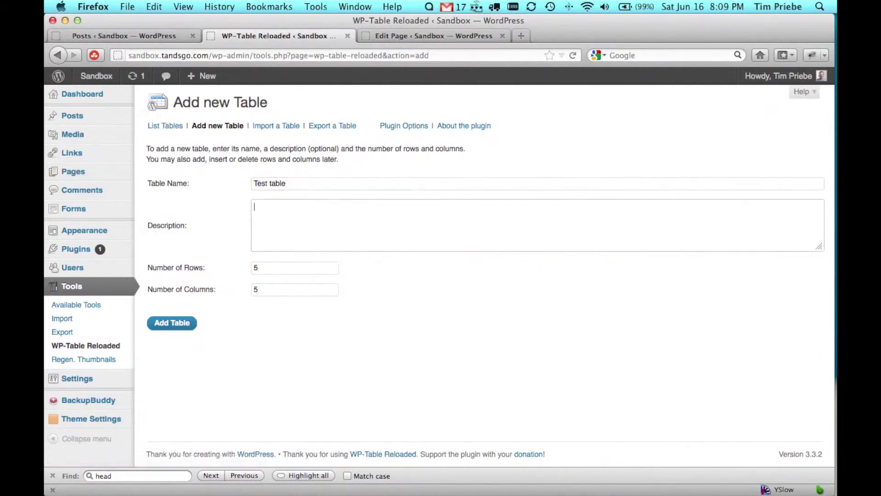
pyautogui.click(260, 267)
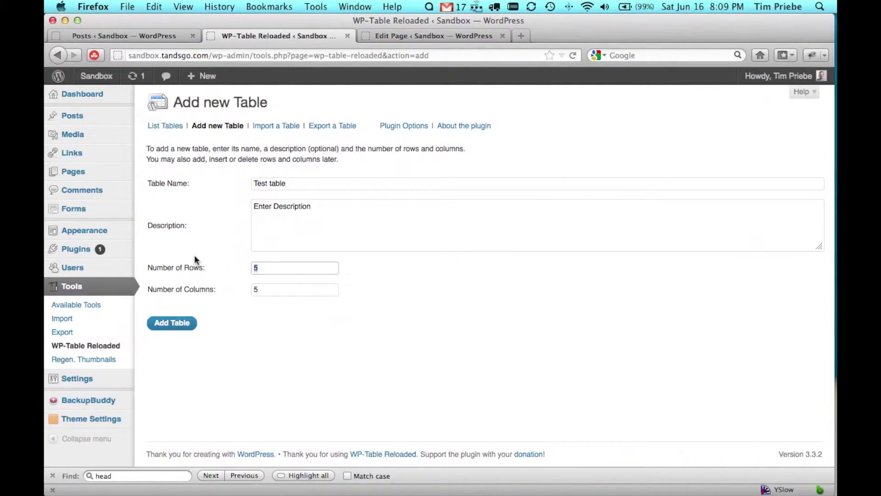
pyautogui.write('3')
pyautogui.press('Tab')
pyautogui.write('3')
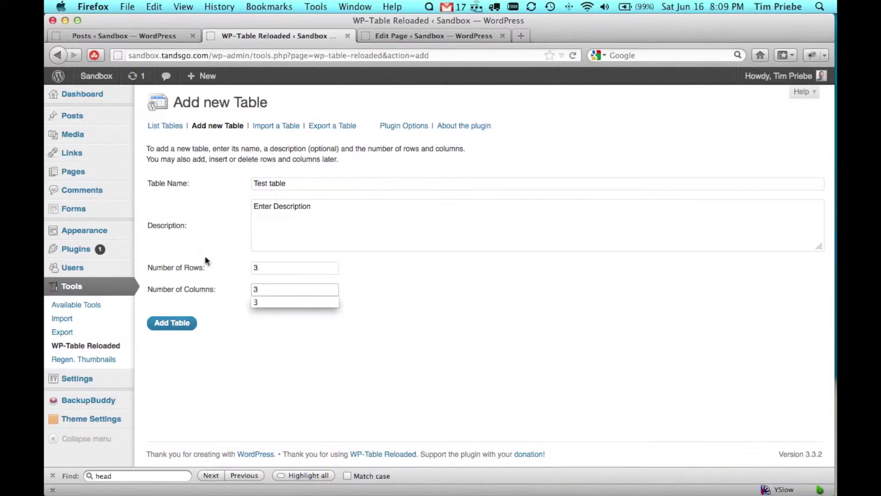
pyautogui.click(171, 324)
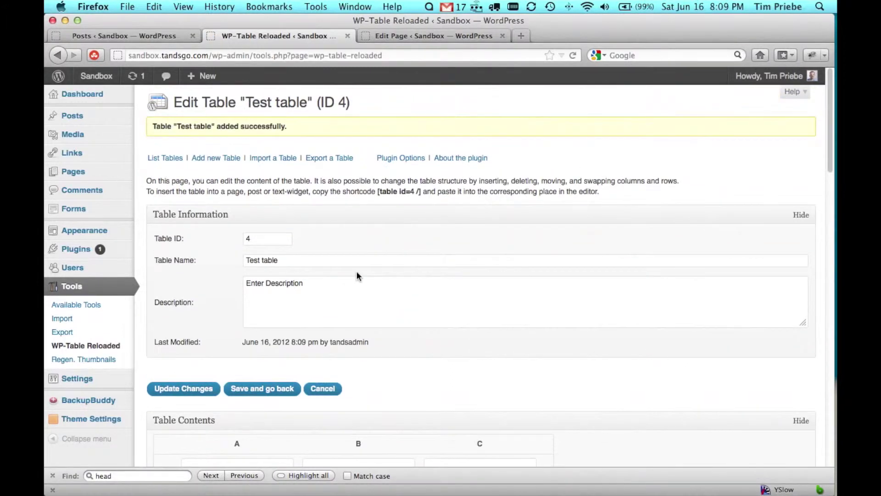
# - Fill the Test table's header row with Head 1, Head 2 and Head 3
pyautogui.scroll(-4, 356, 271)
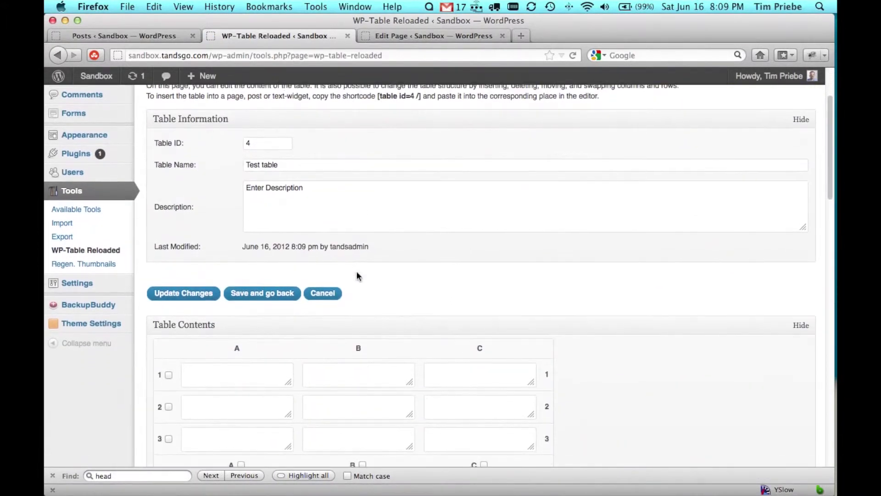
pyautogui.scroll(-20, 357, 272)
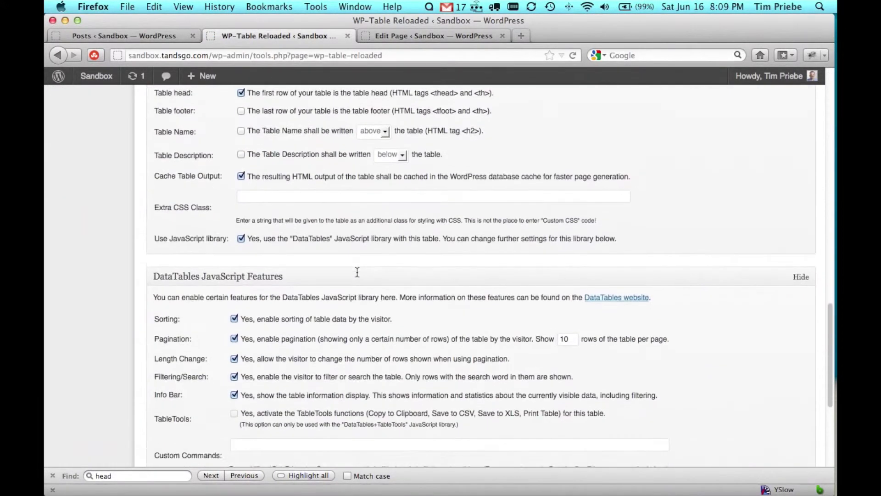
pyautogui.scroll(-6, 357, 272)
pyautogui.scroll(20, 357, 271)
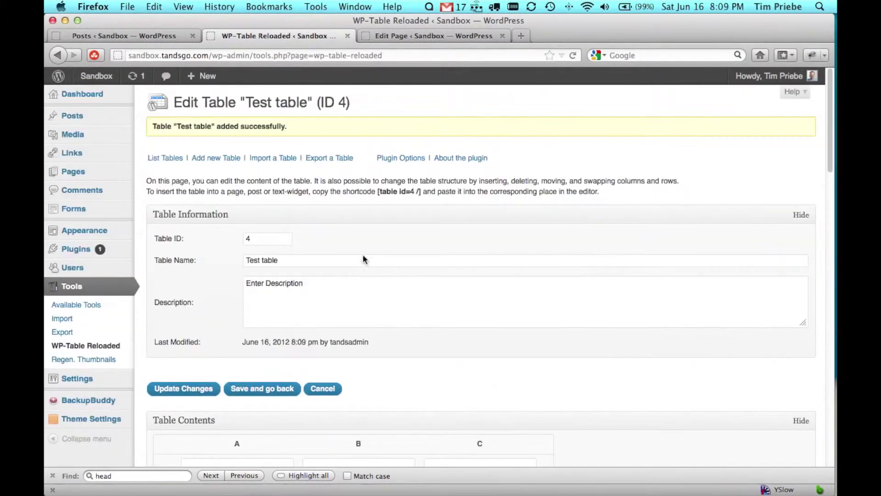
pyautogui.scroll(-10, 370, 306)
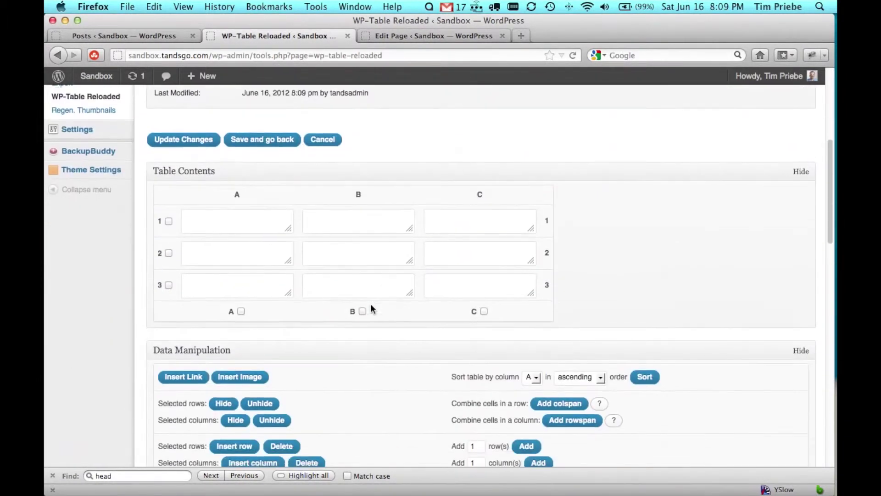
pyautogui.scroll(-2, 371, 304)
pyautogui.click(250, 177)
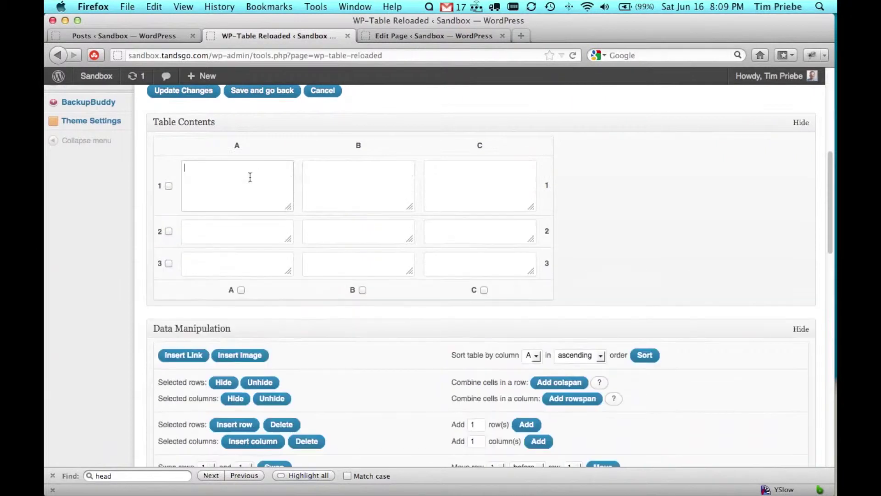
pyautogui.write('Head 1')
pyautogui.press('Tab')
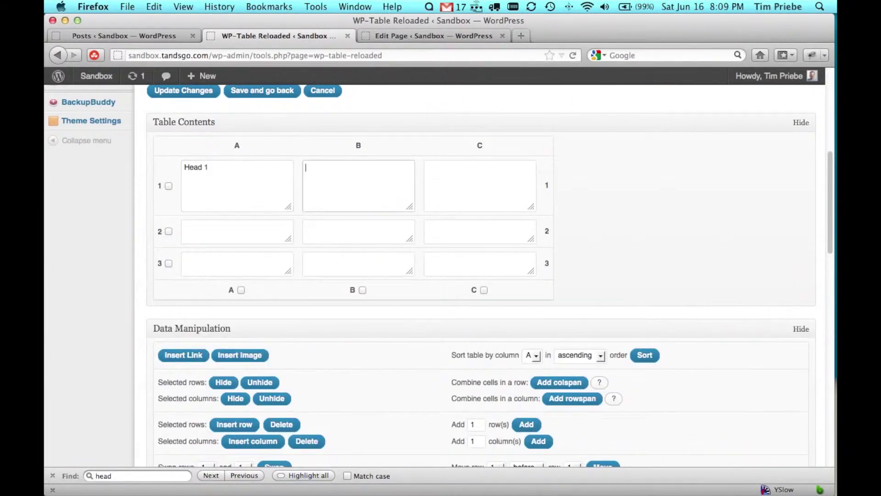
pyautogui.write('Head 2')
pyautogui.press('Tab')
pyautogui.write('Head ')
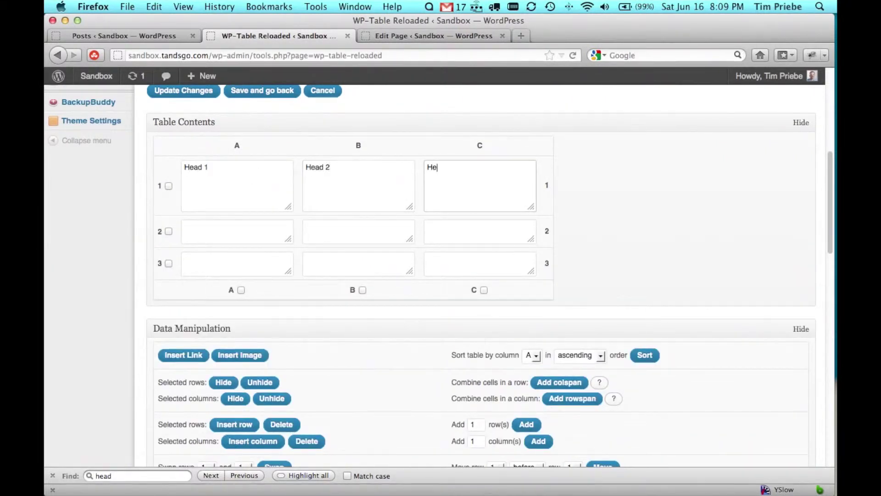
pyautogui.write('3')
pyautogui.press('Tab')
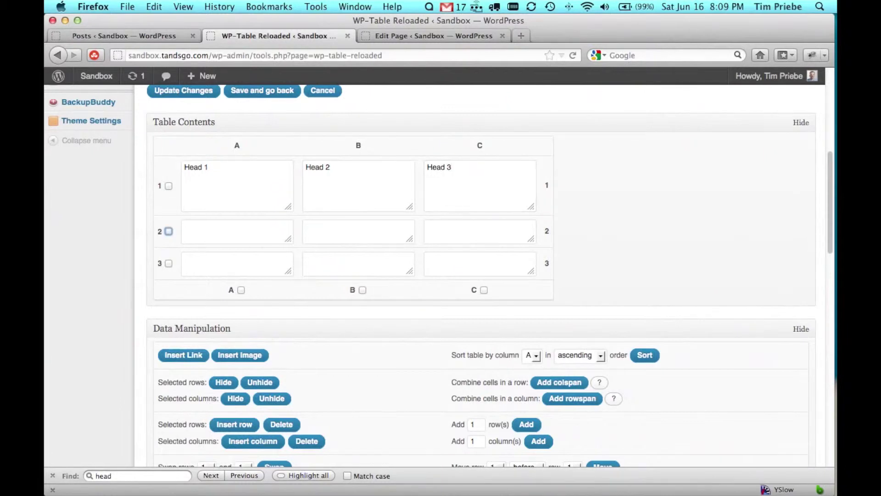
# - Enter 'Row 1' across the second row and 1, 2, 3 in the third row
pyautogui.press('Tab')
pyautogui.write('Row 1')
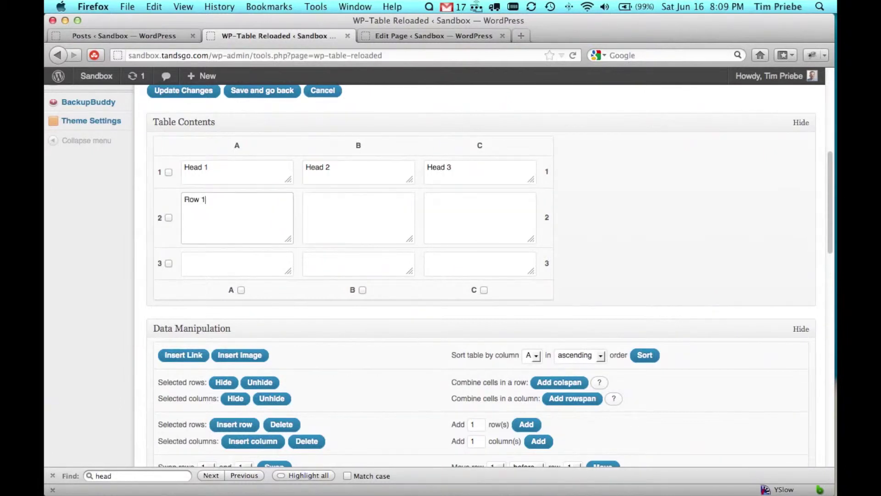
pyautogui.press('Tab')
pyautogui.write('Row 1')
pyautogui.press('Tab')
pyautogui.write('Row ')
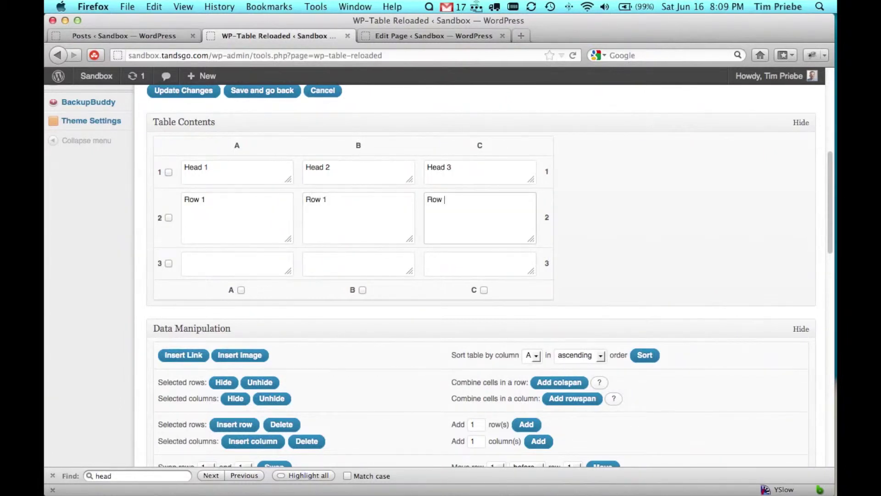
pyautogui.write('1')
pyautogui.press('Tab')
pyautogui.press('Tab')
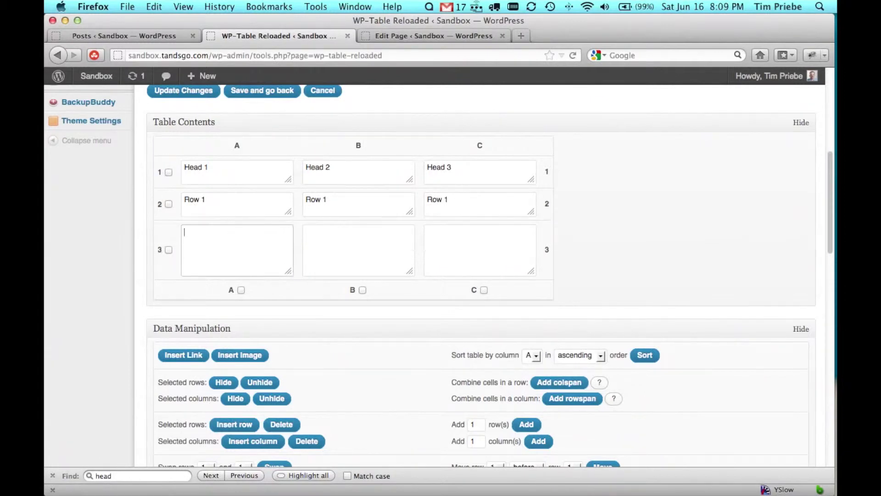
pyautogui.write('1')
pyautogui.press('Tab')
pyautogui.write('2')
pyautogui.press('Tab')
pyautogui.write('3')
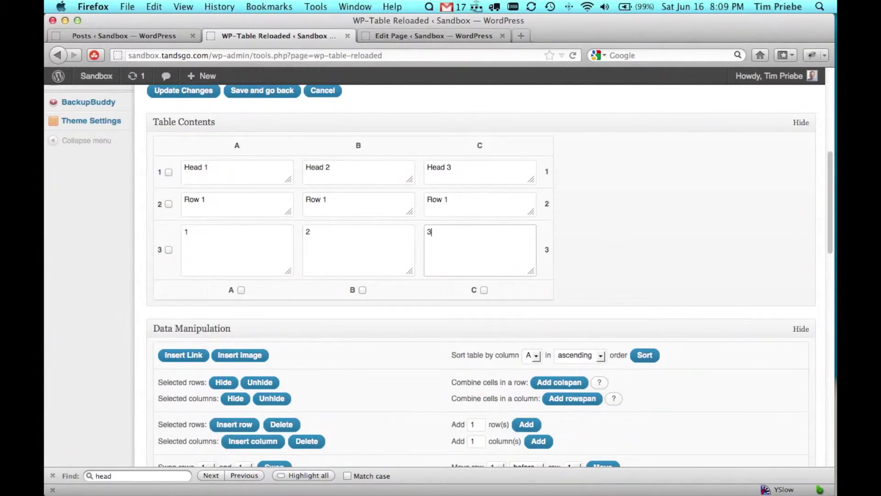
pyautogui.scroll(-5, 571, 238)
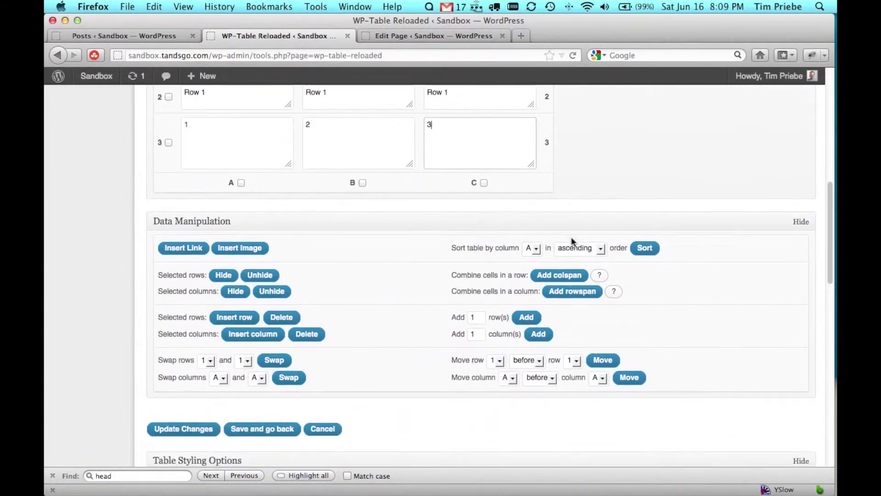
pyautogui.scroll(-4, 572, 240)
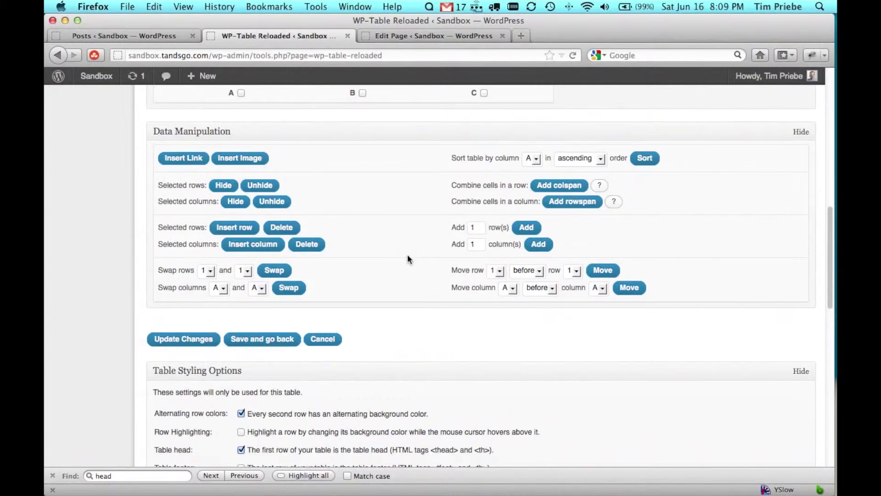
pyautogui.scroll(-4, 407, 256)
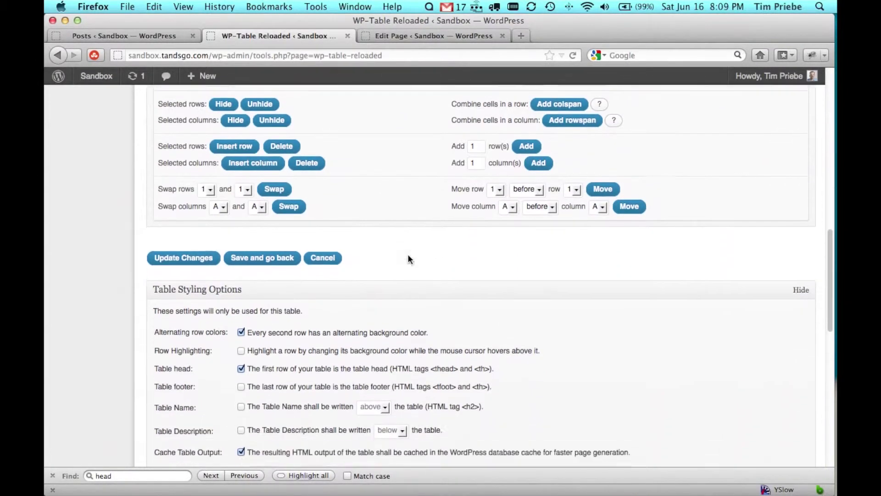
pyautogui.scroll(-6, 409, 257)
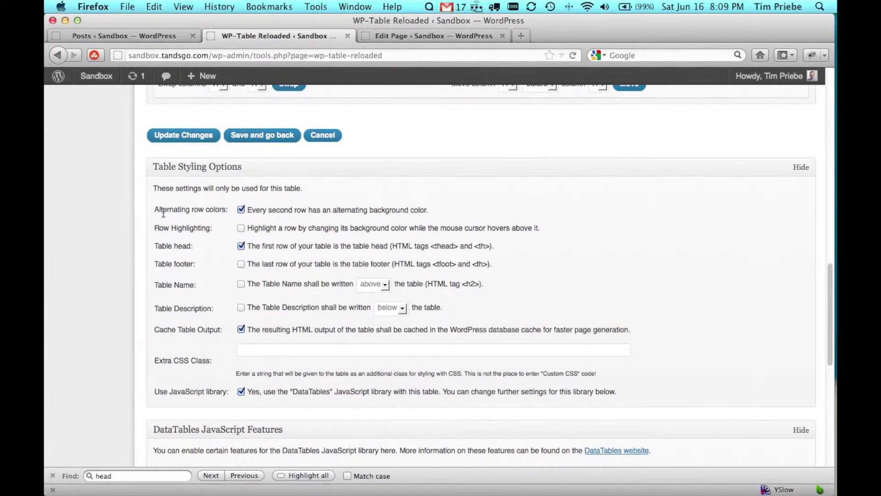
pyautogui.tripleClick(198, 210)
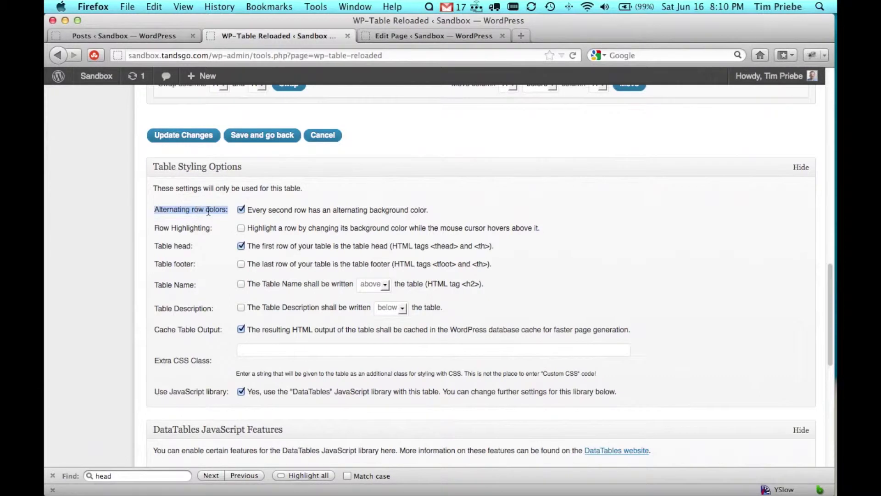
pyautogui.click(326, 212)
pyautogui.click(327, 216)
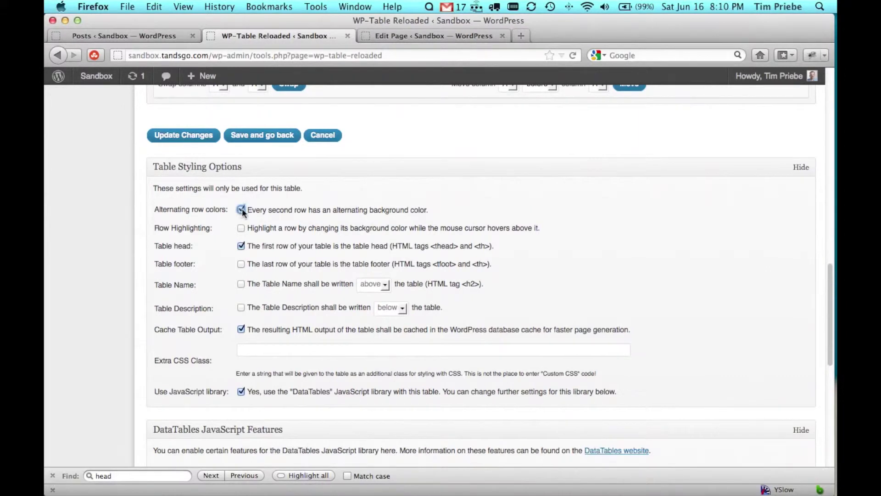
pyautogui.scroll(-1, 209, 218)
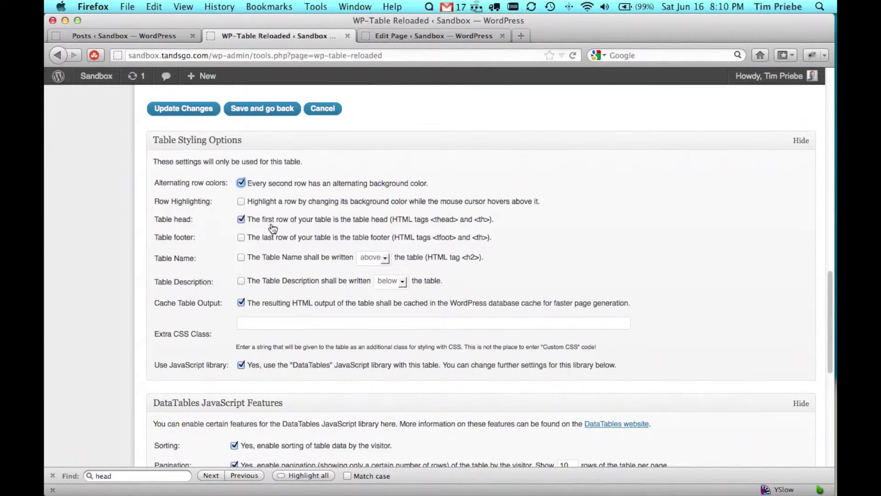
# - Turn off the DataTables JavaScript library for Test table, save, and return to the About Us editor
pyautogui.scroll(-2, 272, 228)
pyautogui.scroll(-2, 273, 228)
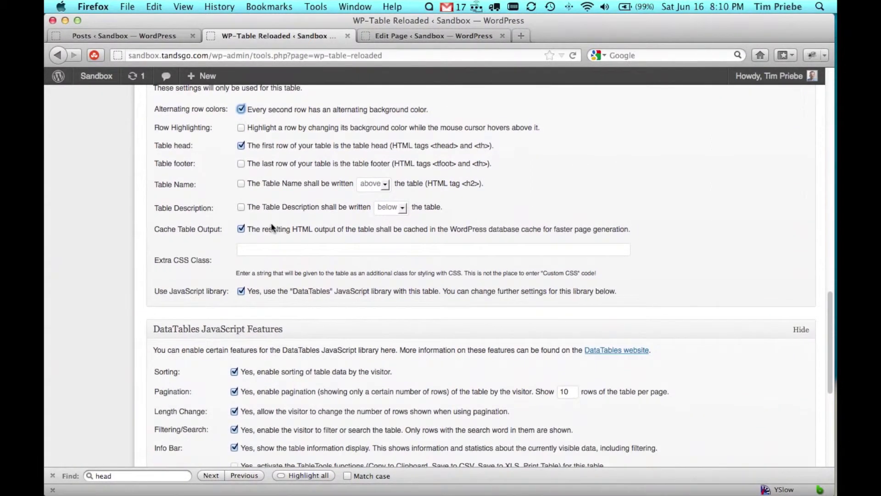
pyautogui.scroll(-4, 272, 228)
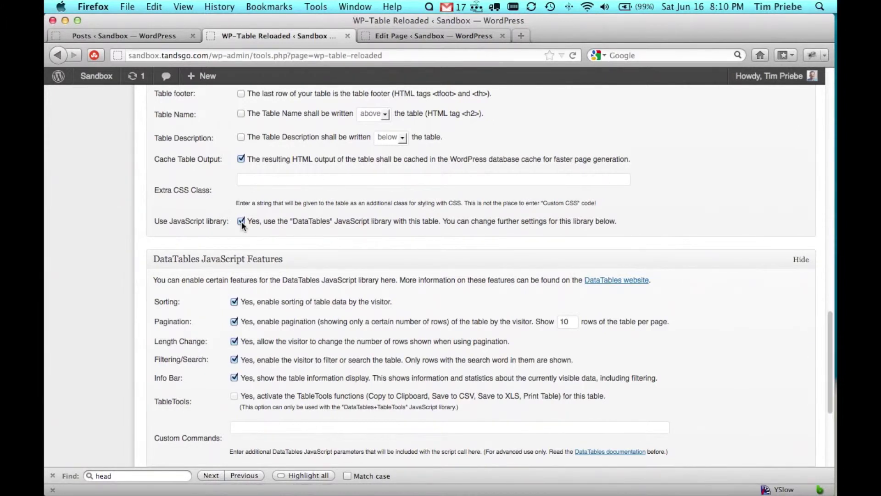
pyautogui.click(241, 222)
pyautogui.scroll(-3, 242, 221)
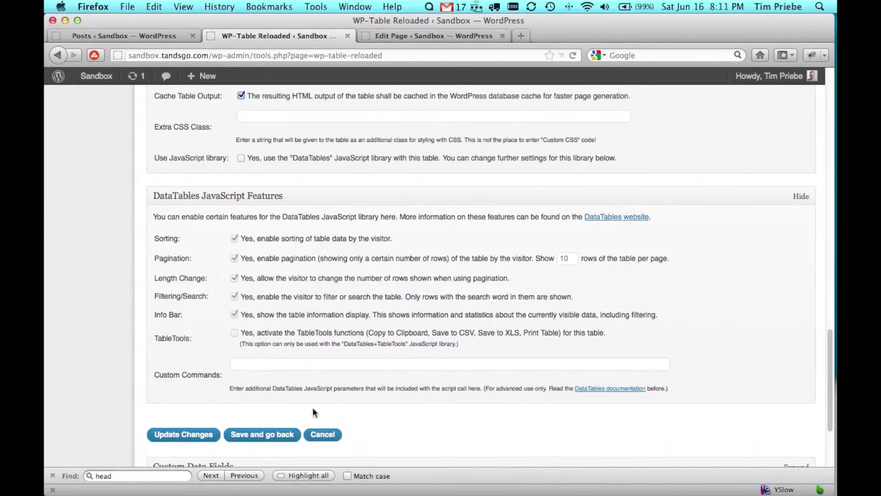
pyautogui.click(194, 437)
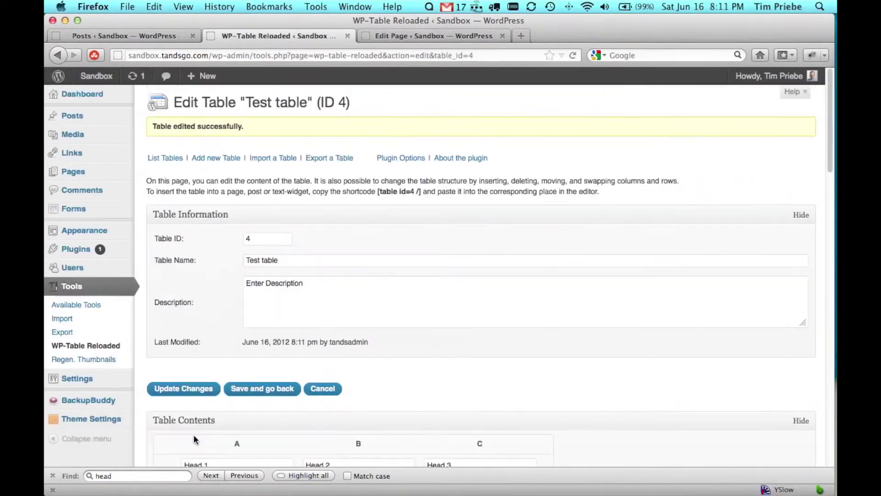
pyautogui.click(410, 38)
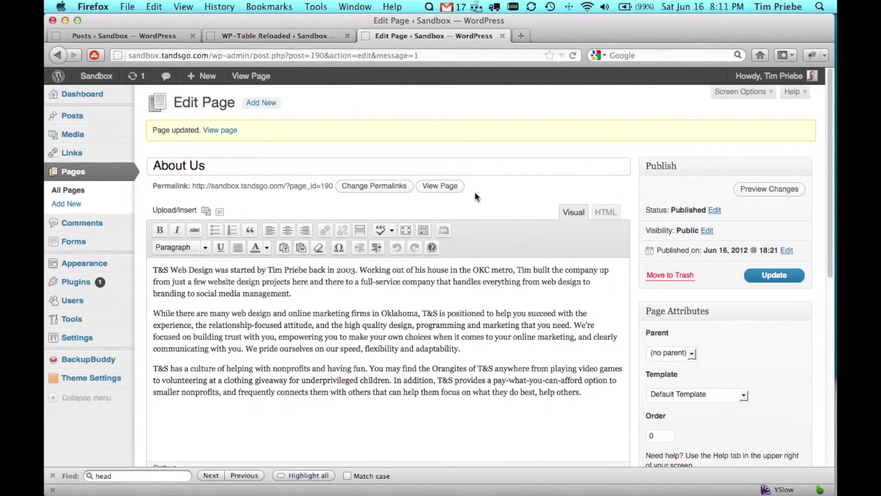
# - Insert the Test table shortcode [table id=4 /] on a new line after 'adaptability.' and preview
pyautogui.click(511, 428)
pyautogui.press('Return')
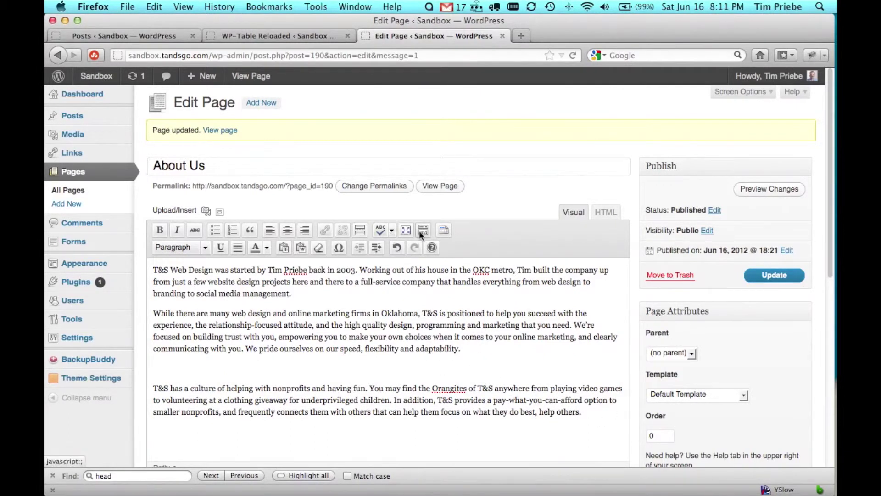
pyautogui.click(445, 231)
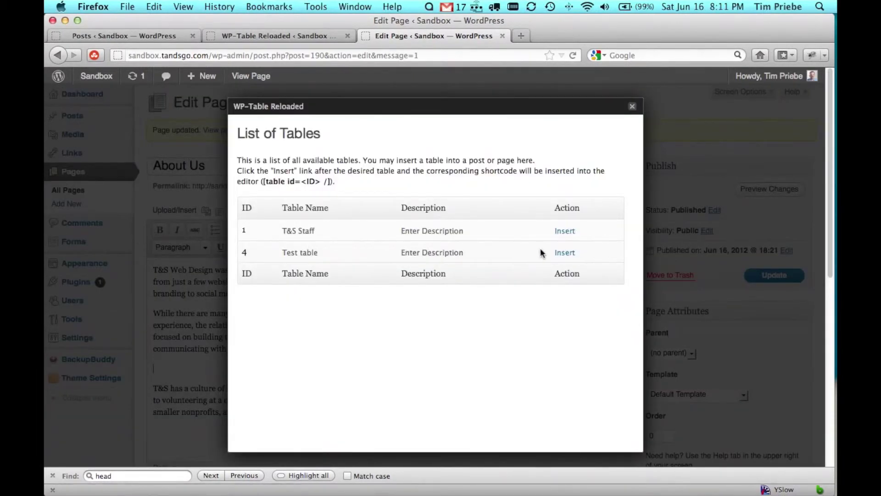
pyautogui.click(565, 253)
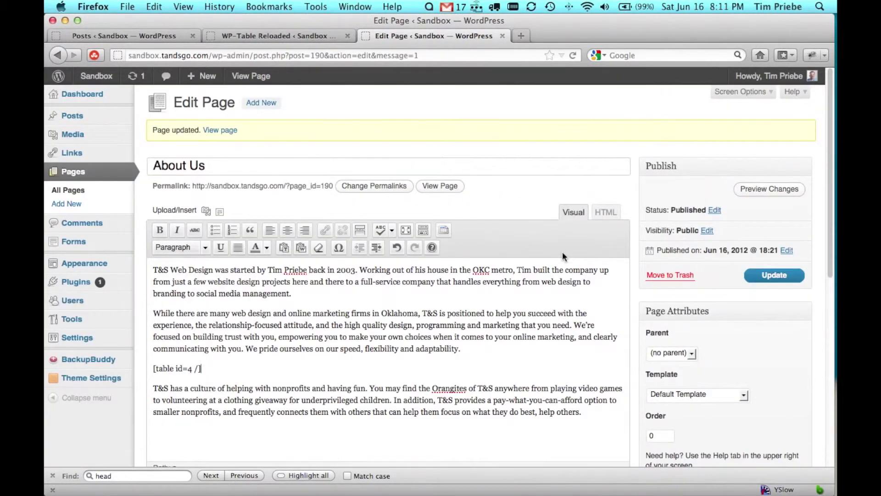
pyautogui.click(763, 191)
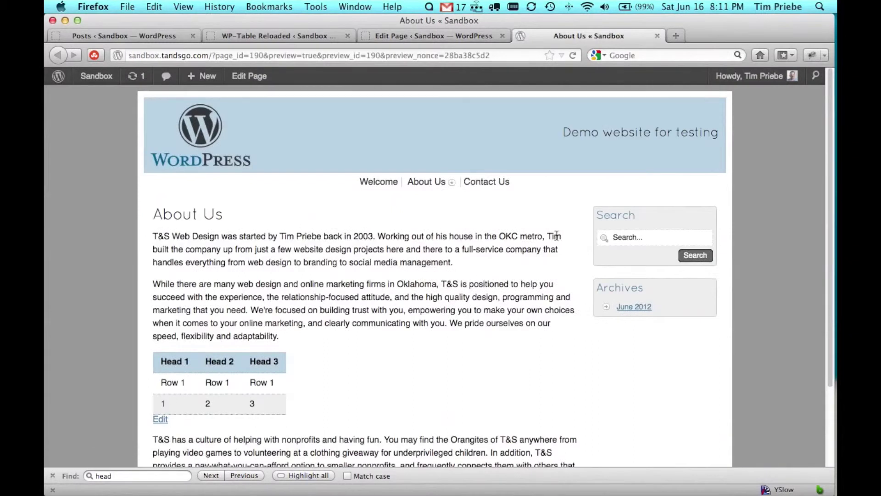
# - Review the table in the preview, close it, and delete the [table id=4 /] line
pyautogui.scroll(-3, 556, 236)
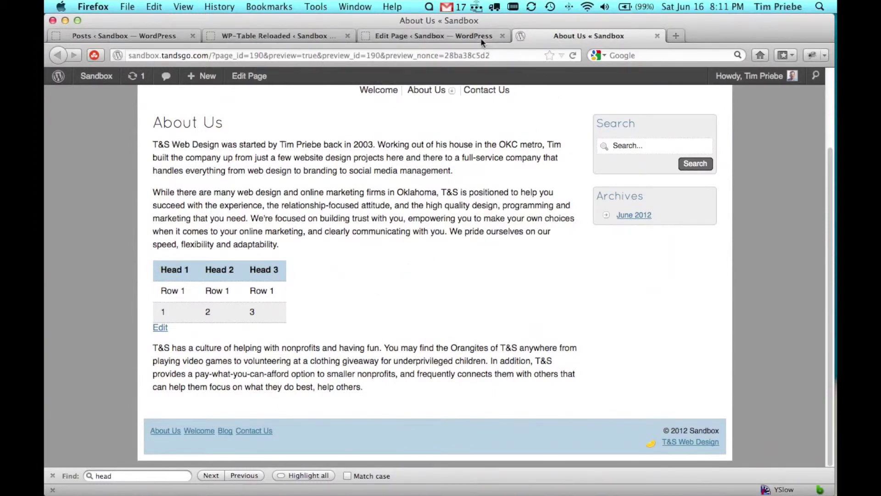
pyautogui.click(657, 36)
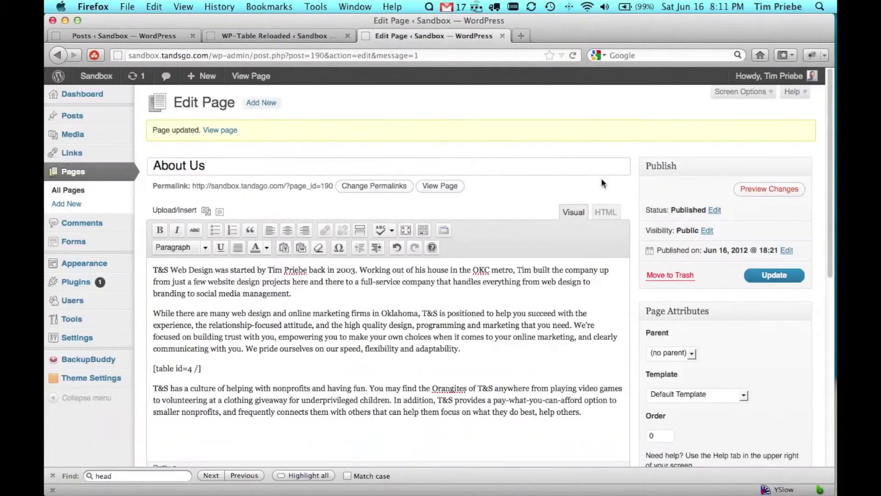
pyautogui.moveTo(207, 368); pyautogui.dragTo(148, 369)
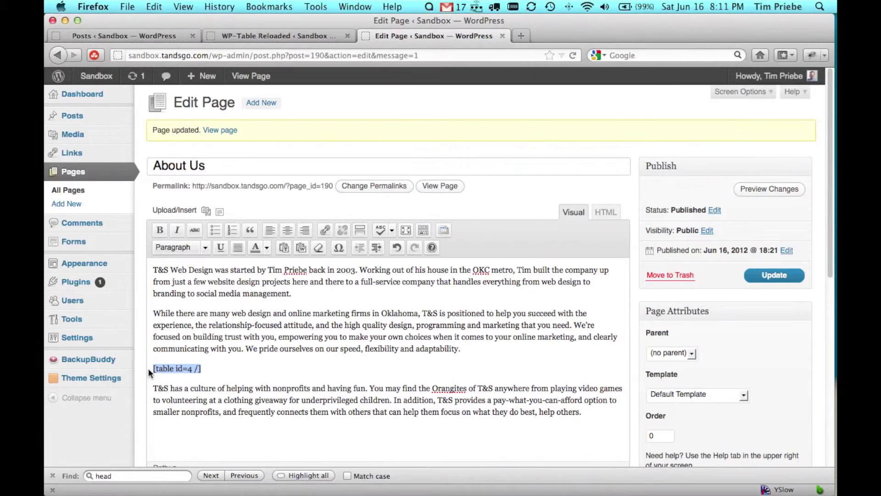
pyautogui.press('BackSpace')
pyautogui.press('BackSpace')
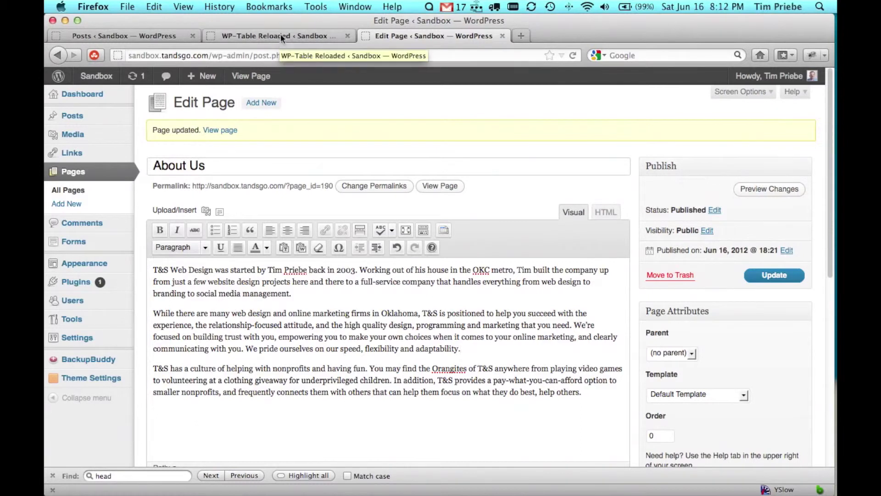
# - Swap rows 2 and 3 of the Test table so 1, 2, 3 sits under the headers
pyautogui.click(296, 36)
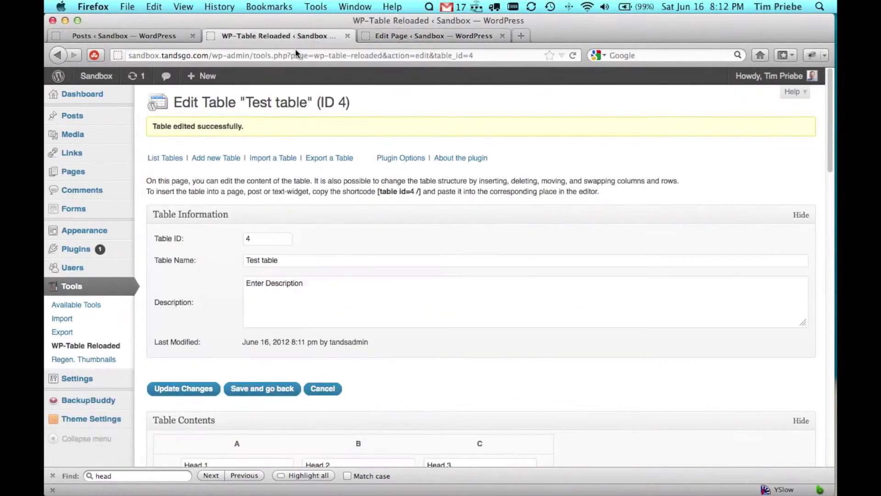
pyautogui.scroll(-5, 328, 277)
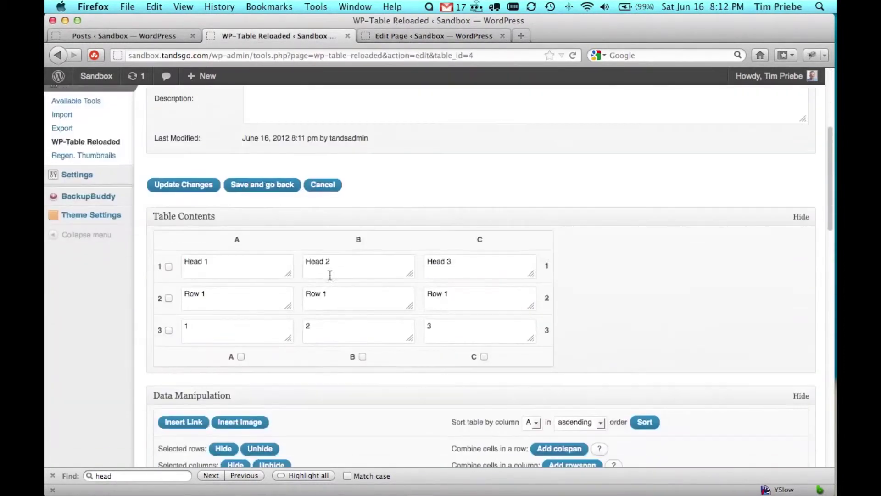
pyautogui.click(168, 300)
pyautogui.scroll(-4, 223, 329)
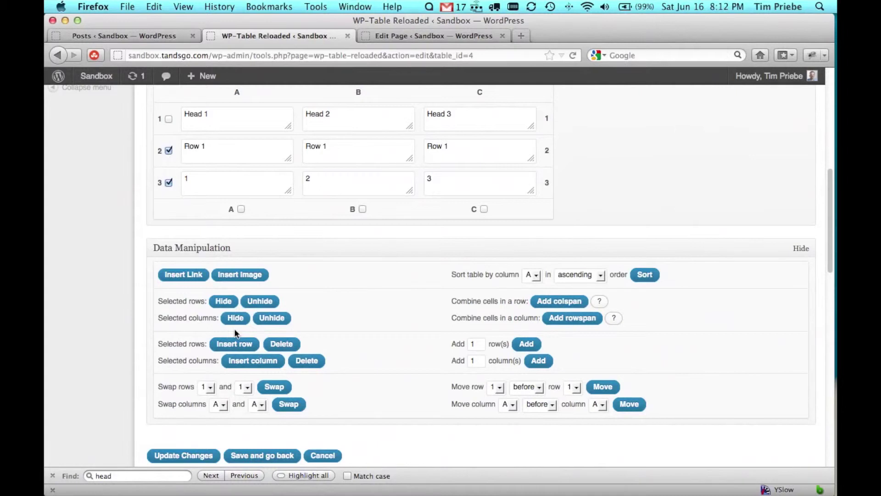
pyautogui.scroll(-1, 235, 334)
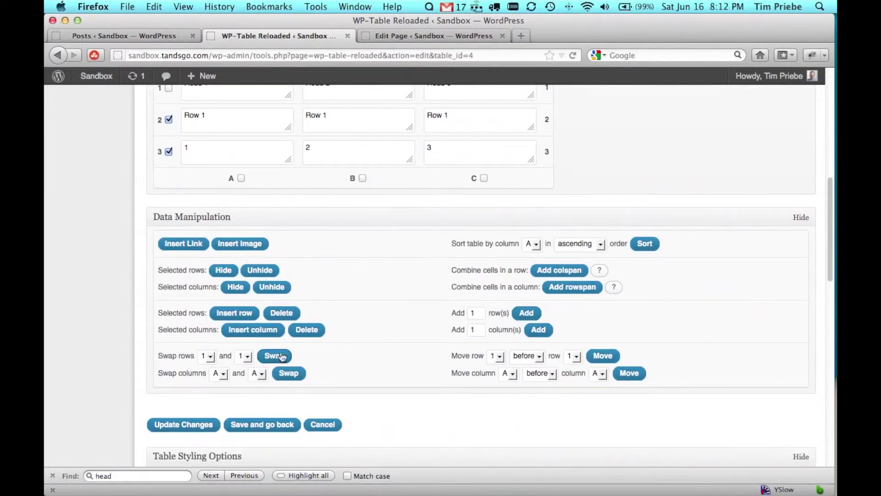
pyautogui.click(213, 359)
pyautogui.click(205, 374)
pyautogui.click(240, 358)
pyautogui.click(240, 393)
pyautogui.click(274, 356)
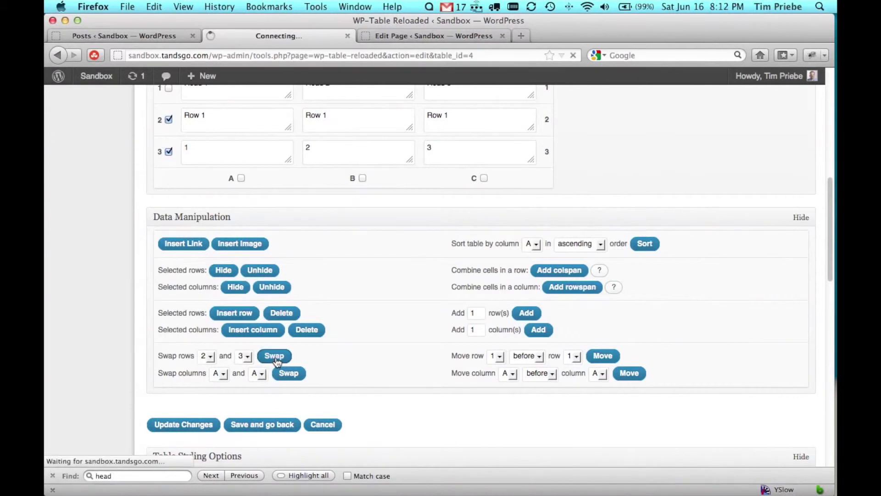
pyautogui.scroll(-5, 310, 344)
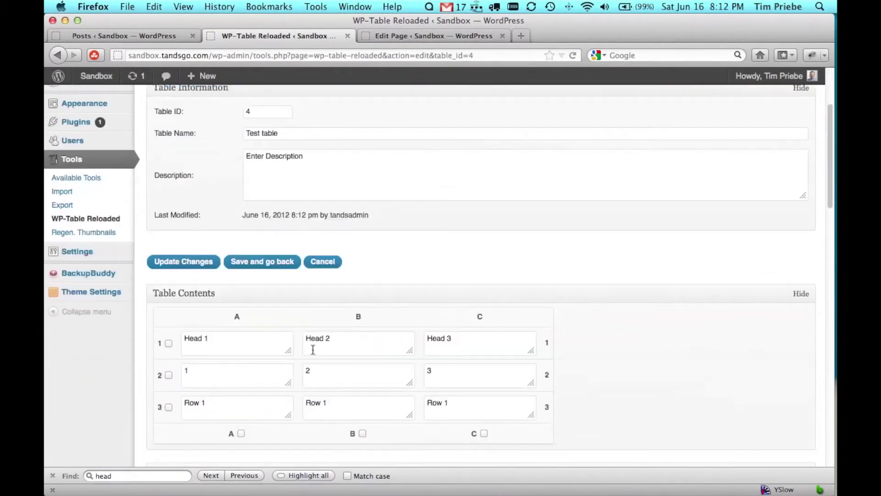
pyautogui.scroll(-3, 310, 344)
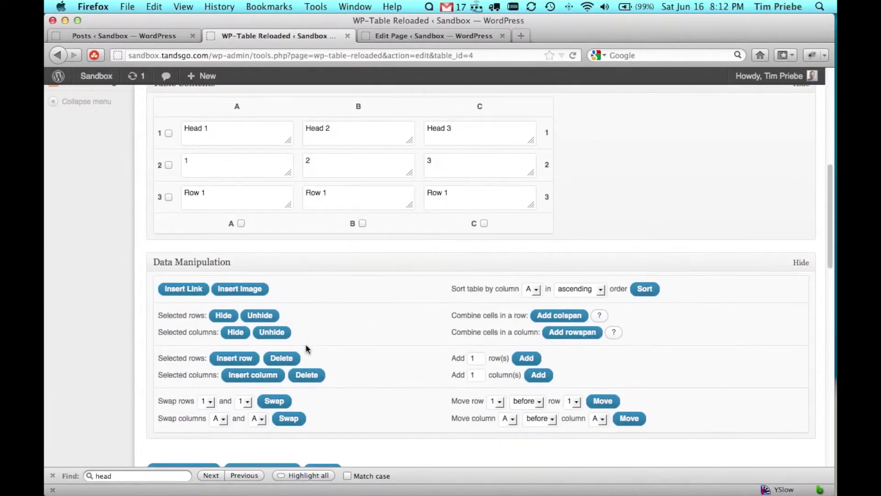
pyautogui.scroll(1, 362, 347)
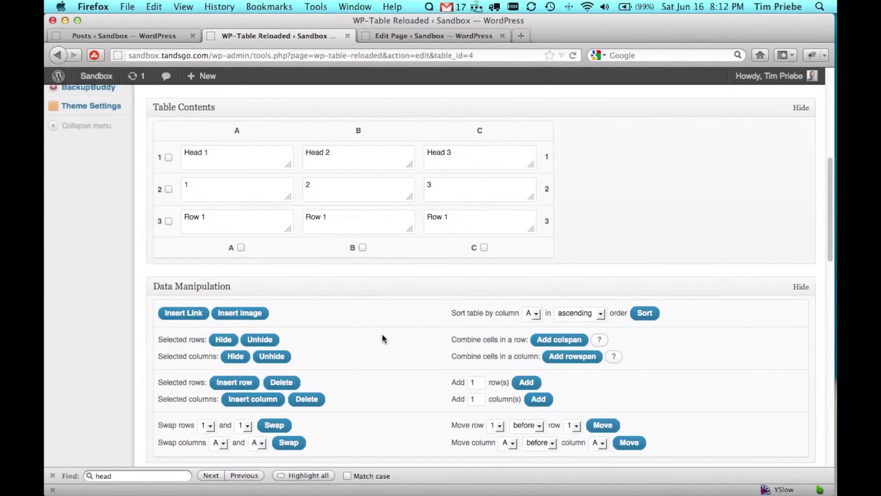
# - Delete row 3, the 'Row 1' row, from the Test table and confirm
pyautogui.click(169, 221)
pyautogui.click(287, 385)
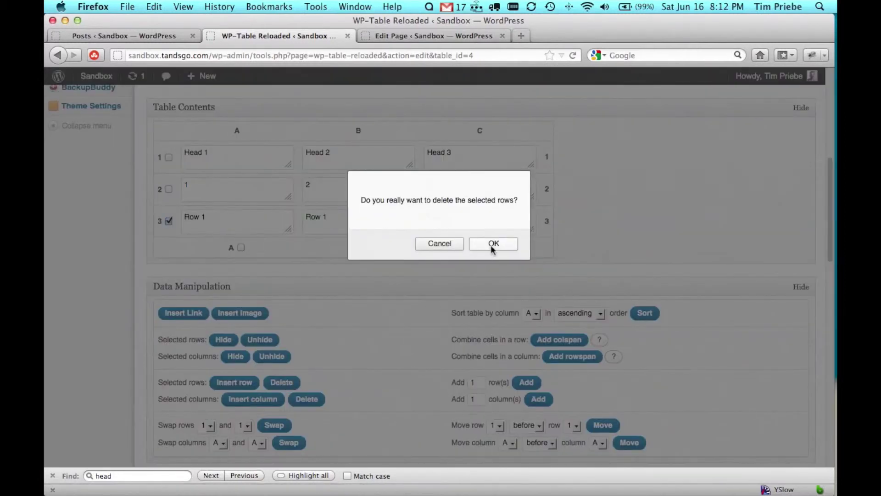
pyautogui.click(492, 244)
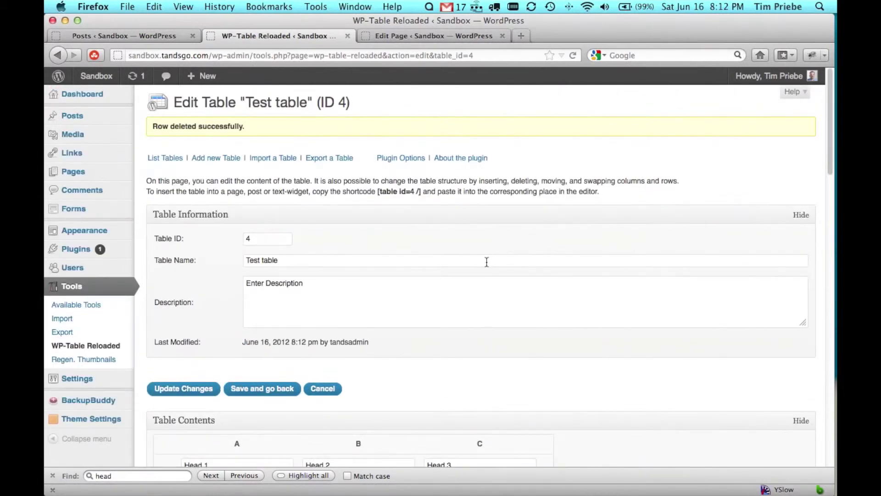
pyautogui.scroll(-3, 487, 262)
pyautogui.scroll(-5, 487, 262)
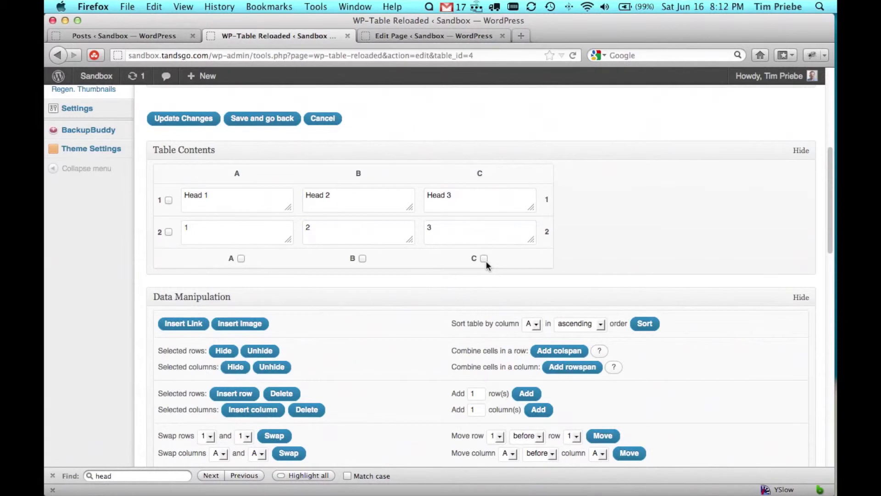
pyautogui.scroll(7, 487, 261)
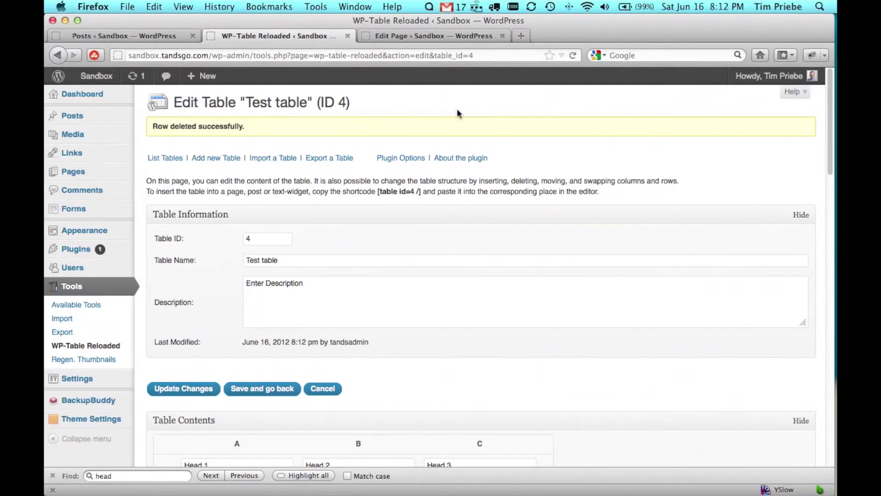
# - Add [table id=4 /] at the end of About Us, preview it, and open the table's edit page
pyautogui.click(401, 36)
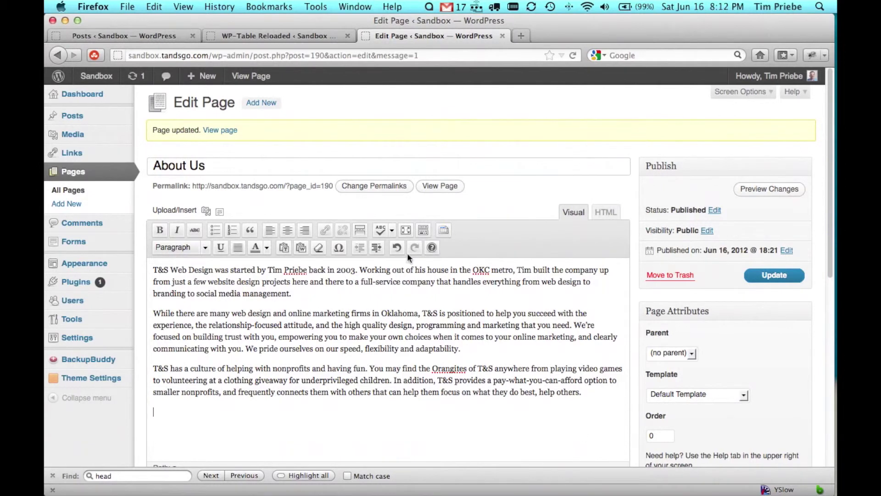
pyautogui.click(443, 232)
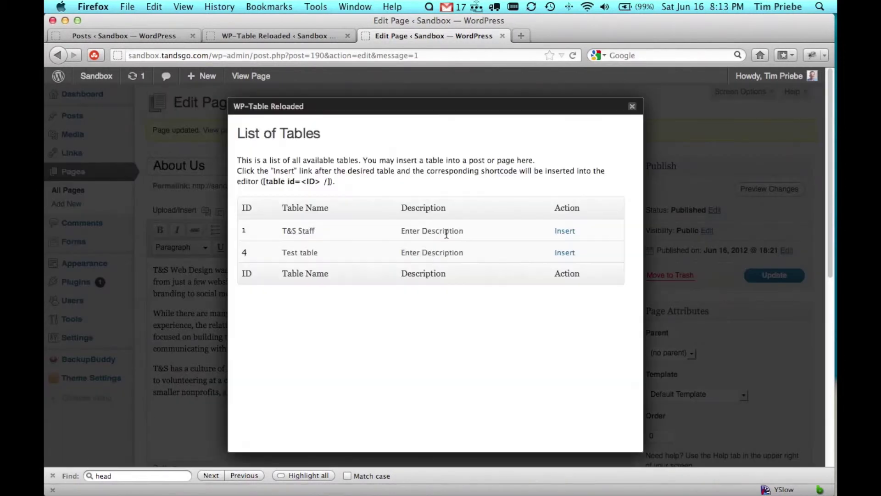
pyautogui.click(565, 252)
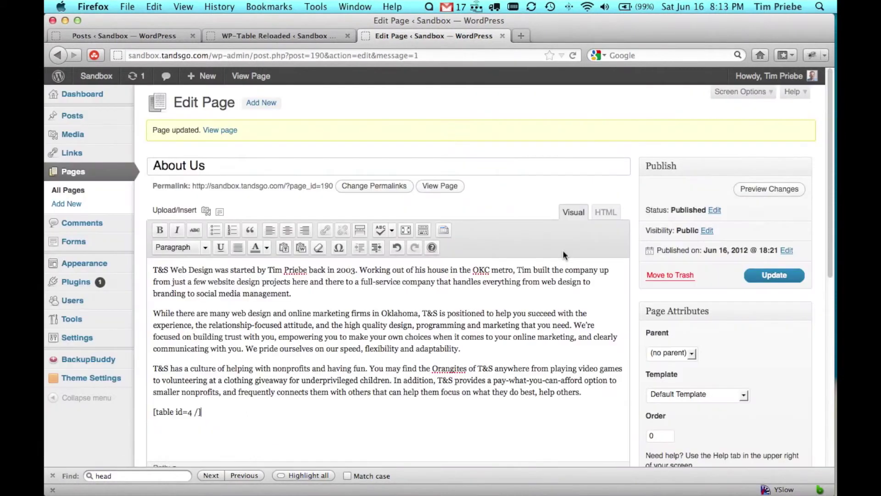
pyautogui.click(755, 189)
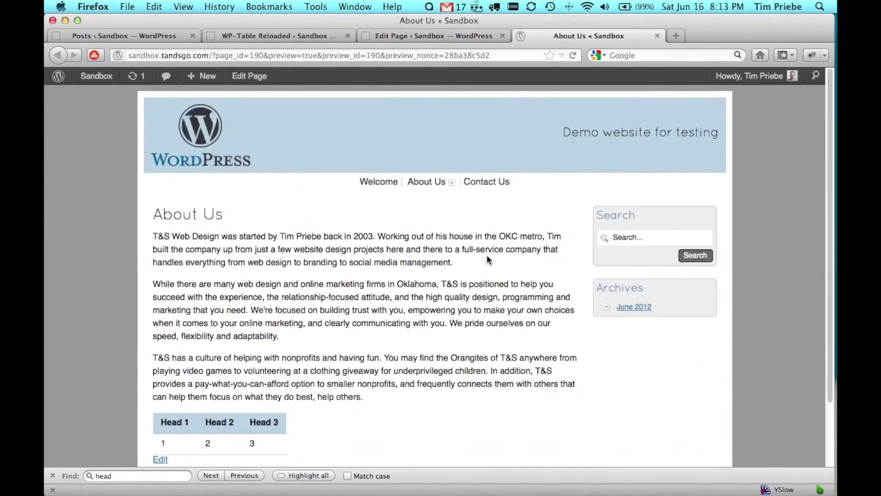
pyautogui.scroll(-1, 487, 254)
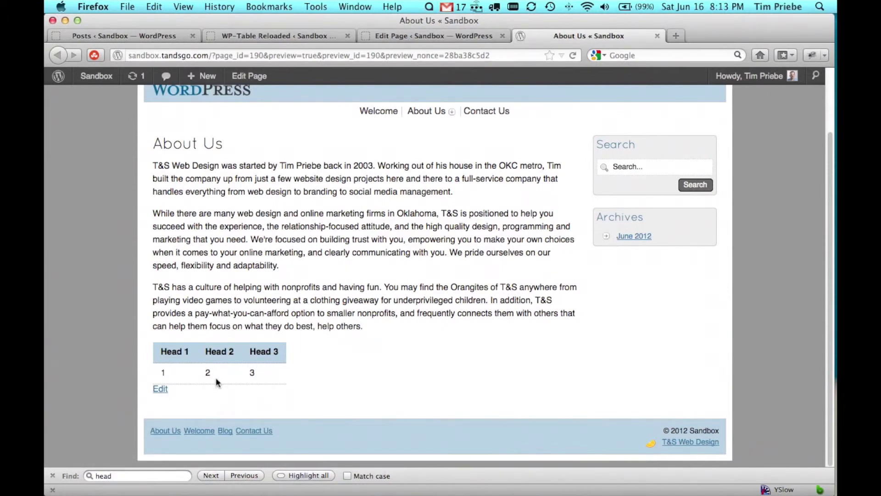
pyautogui.click(161, 389)
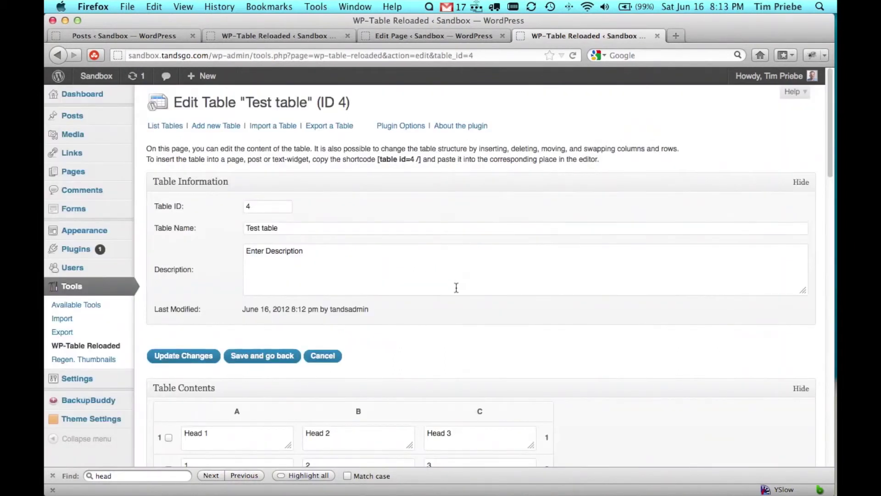
pyautogui.scroll(-5, 456, 288)
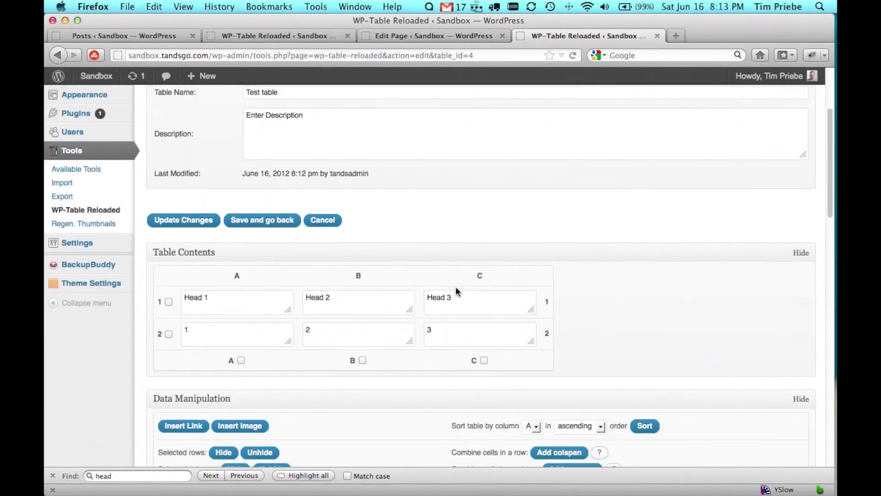